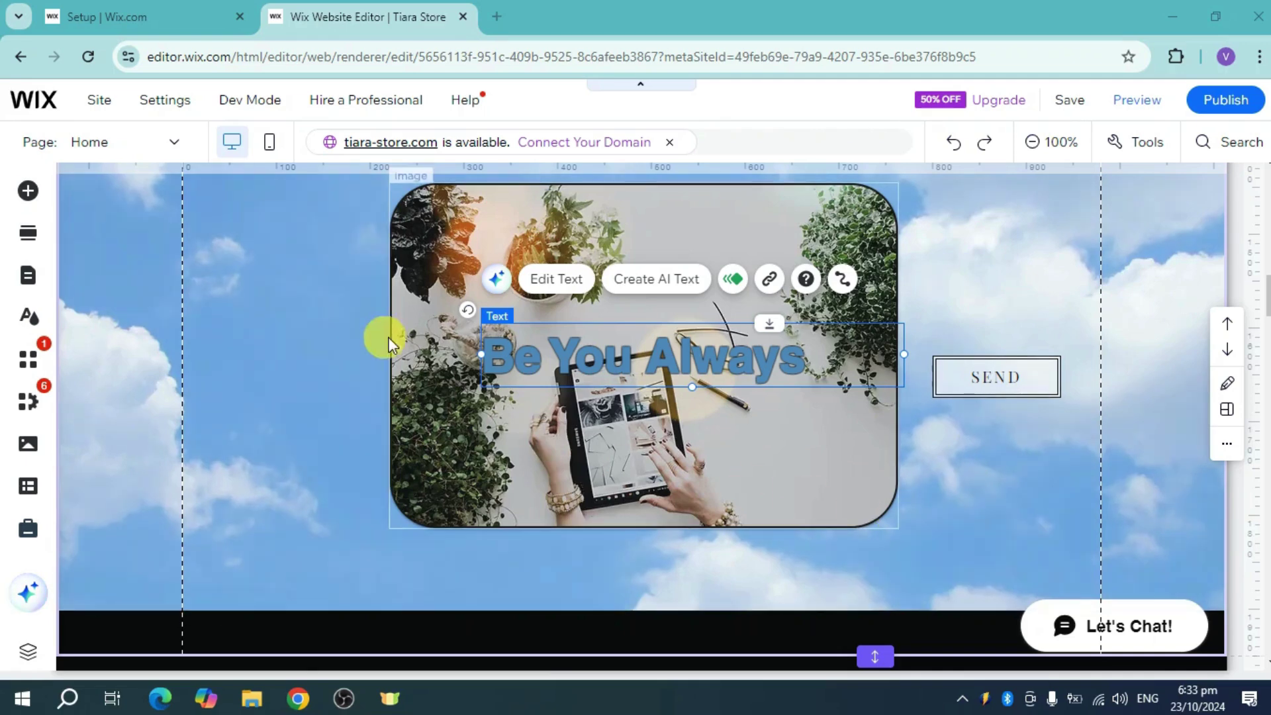
Step: Switch to the 'Setup | Wix.com' tab to reach the Tiara Store dashboard
click(164, 14)
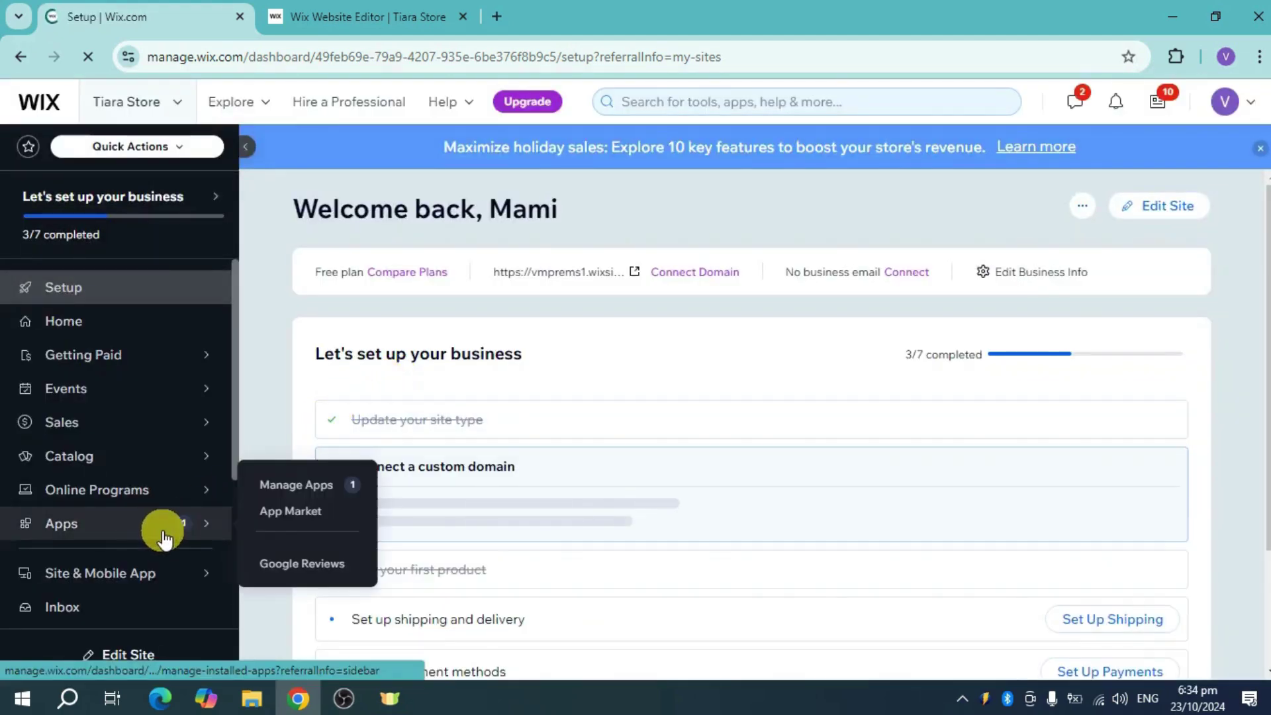
Step: Go to Apps > App Market from the dashboard sidebar
click(308, 514)
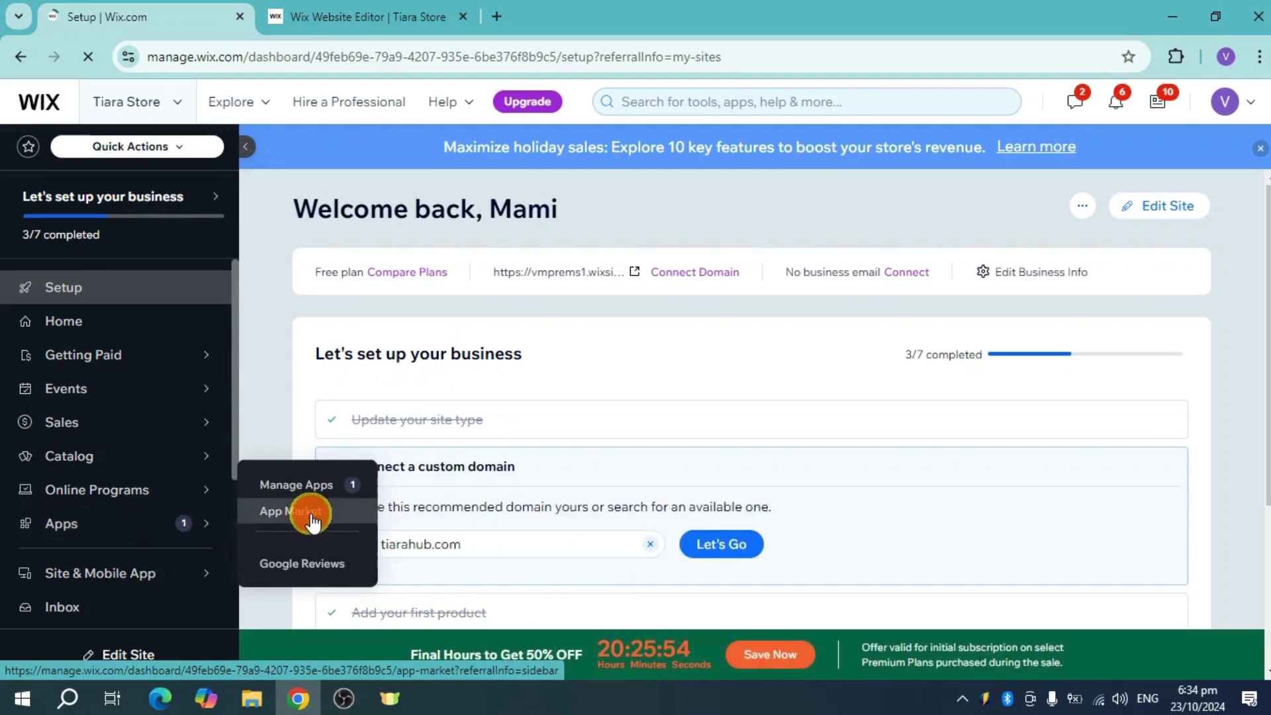
click(311, 520)
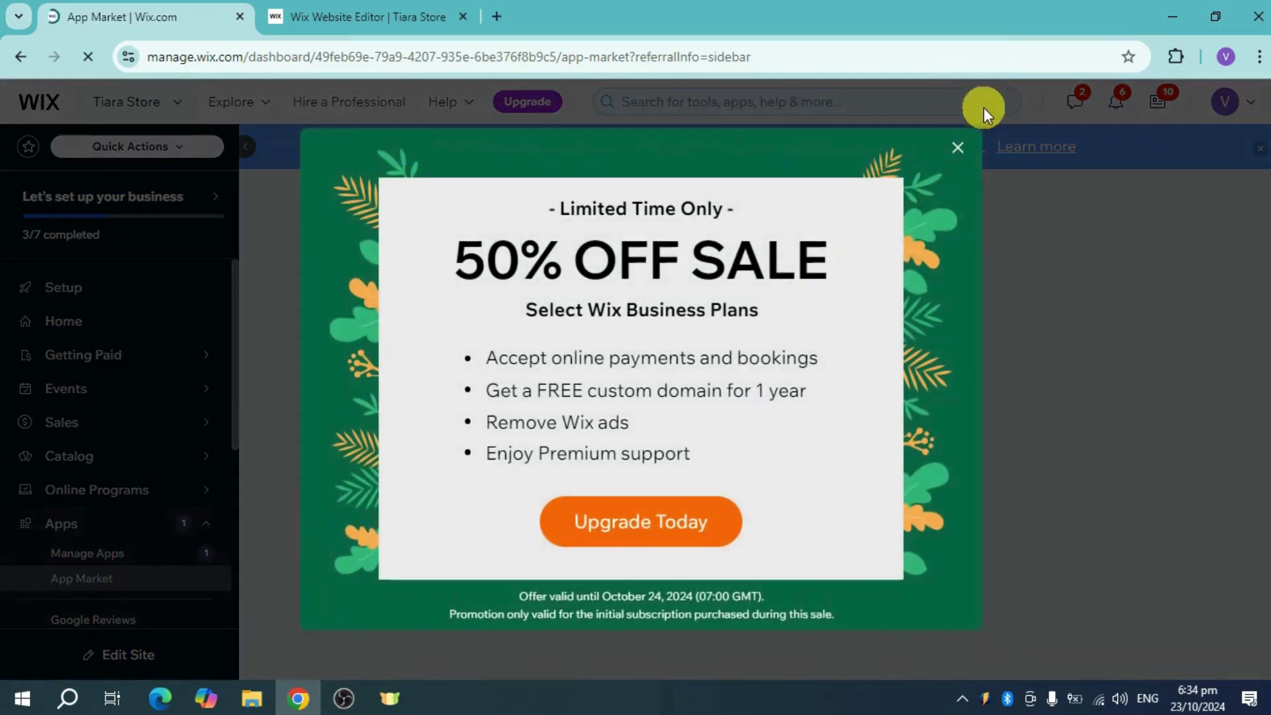
Step: Dismiss the 50% OFF sale popup
click(959, 149)
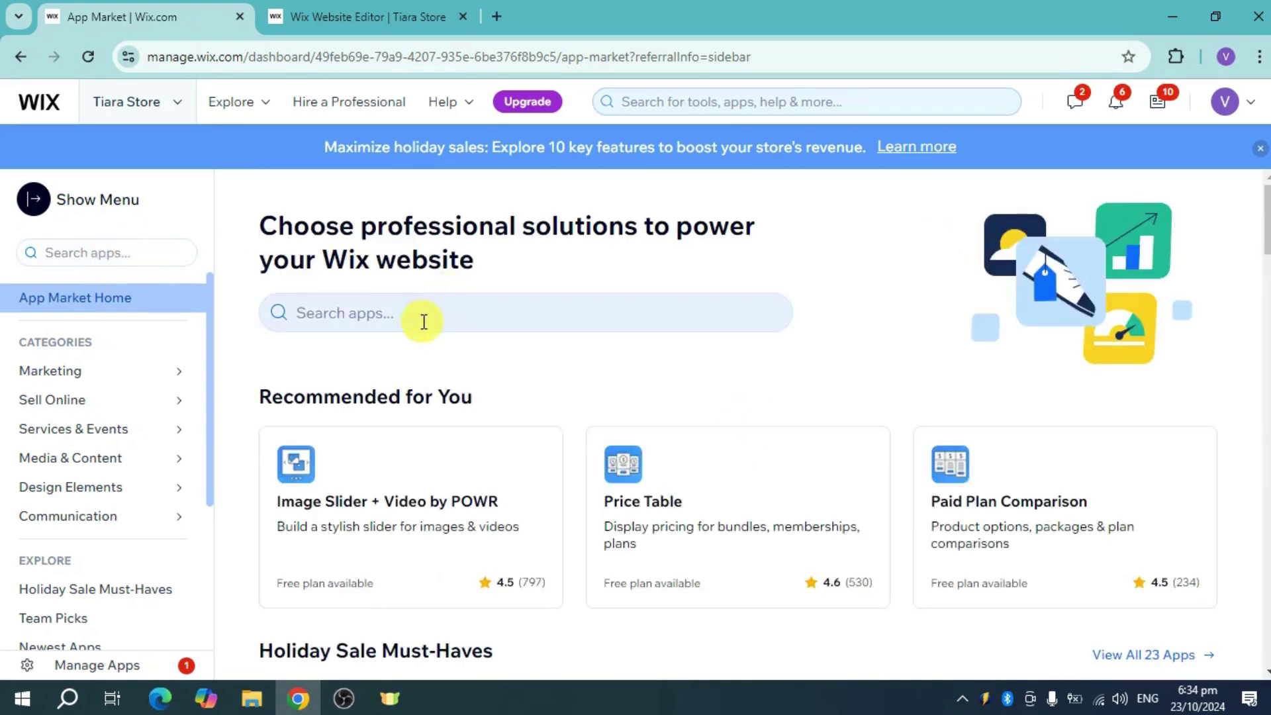
Step: Search the App Market for 'cursor' and open Mega Animated Cursor Effects
click(422, 317)
text(cu)
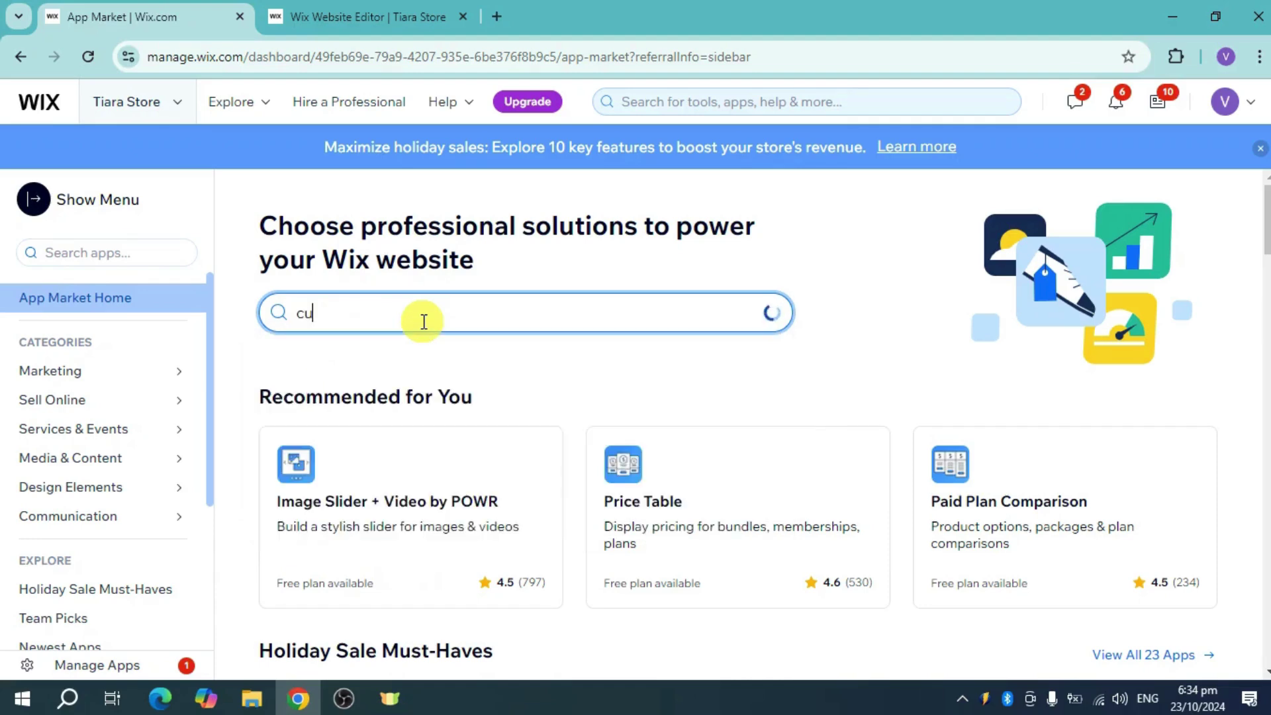
text(rsor)
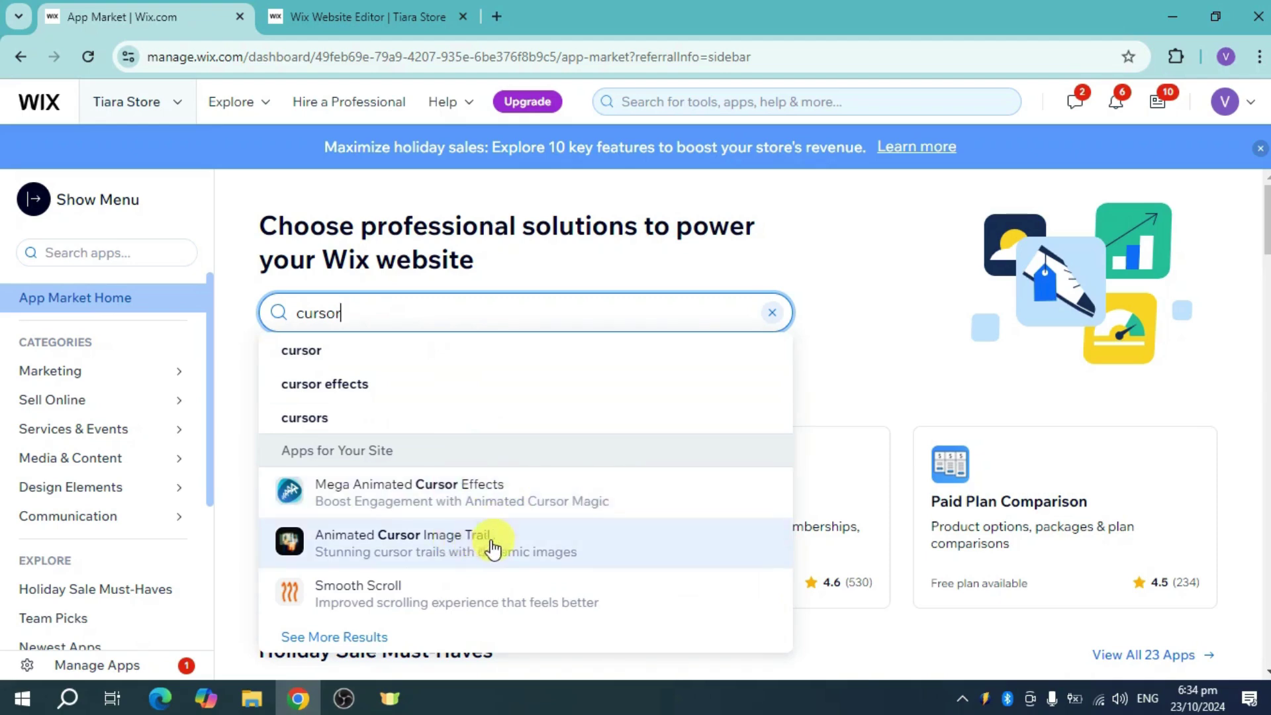
click(540, 505)
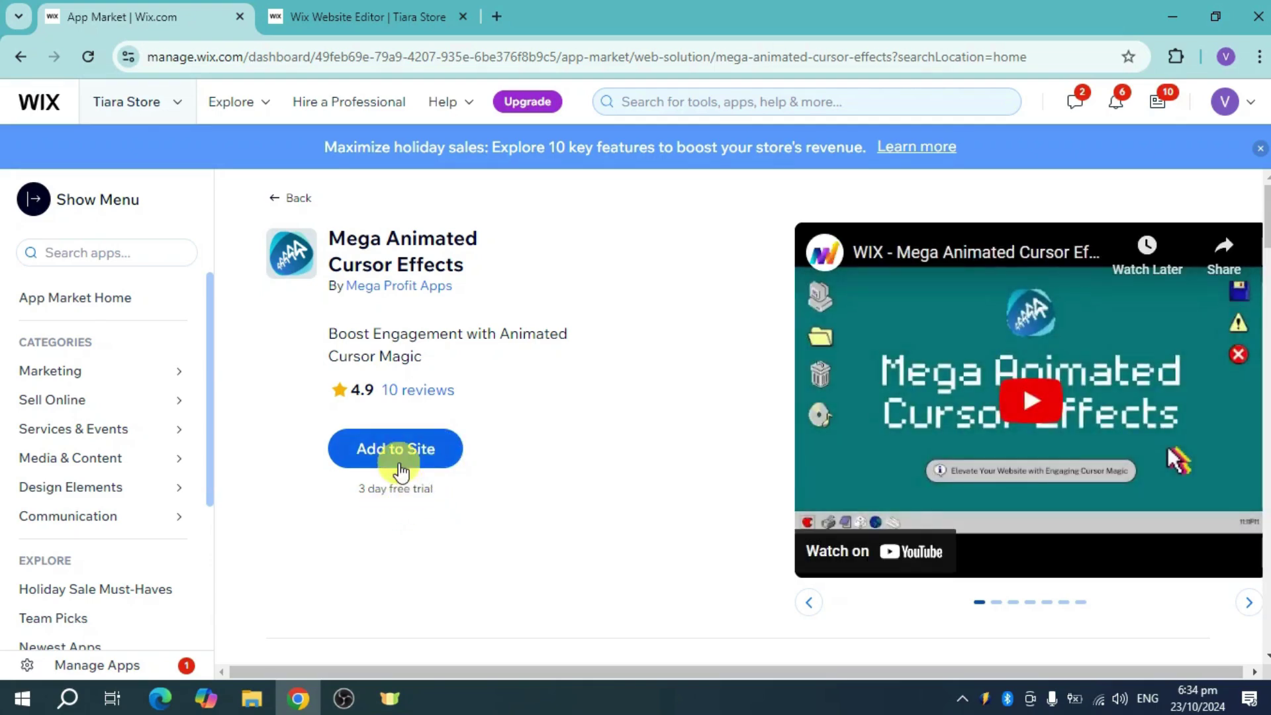
Step: Add Mega Animated Cursor Effects to the site, agreeing to its permissions
click(407, 449)
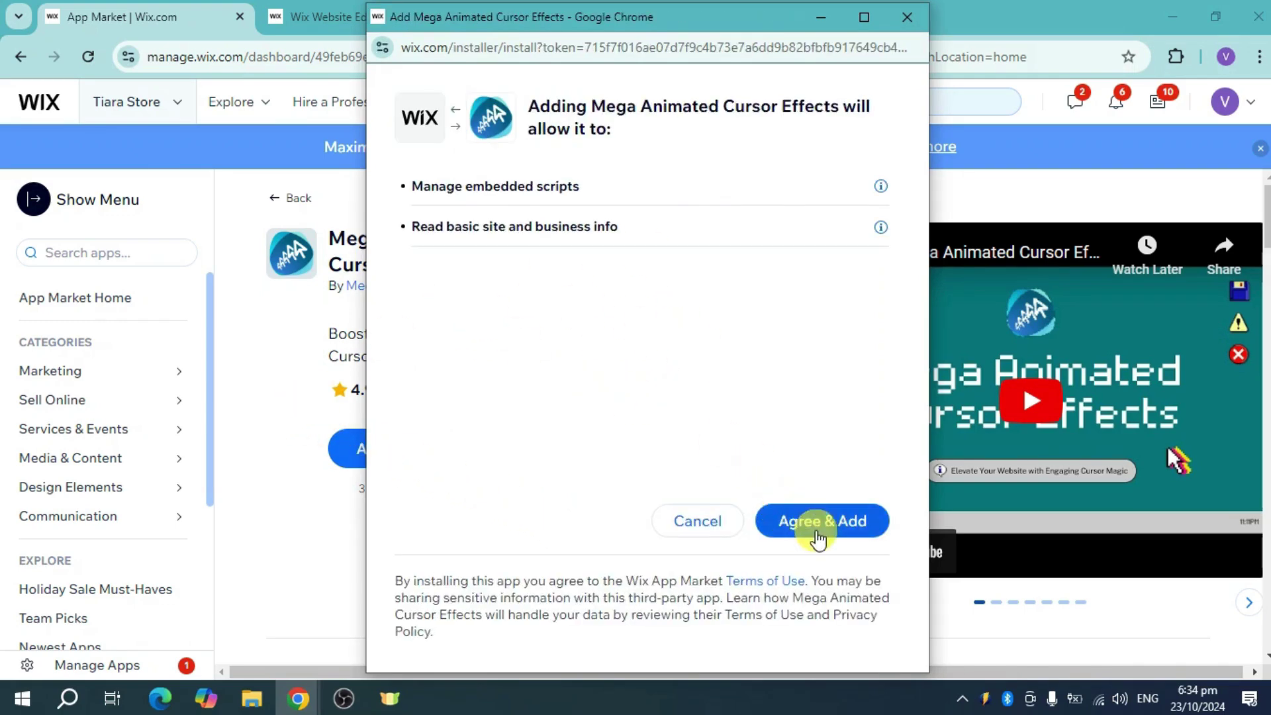
click(818, 522)
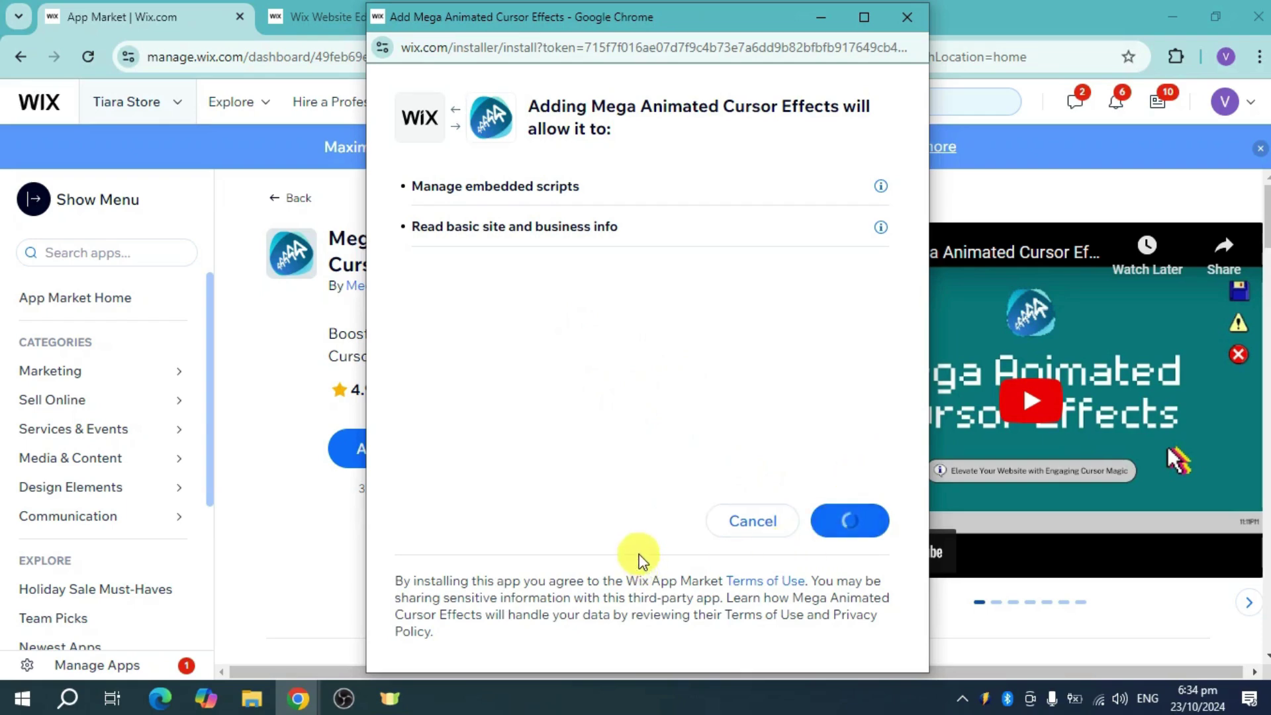